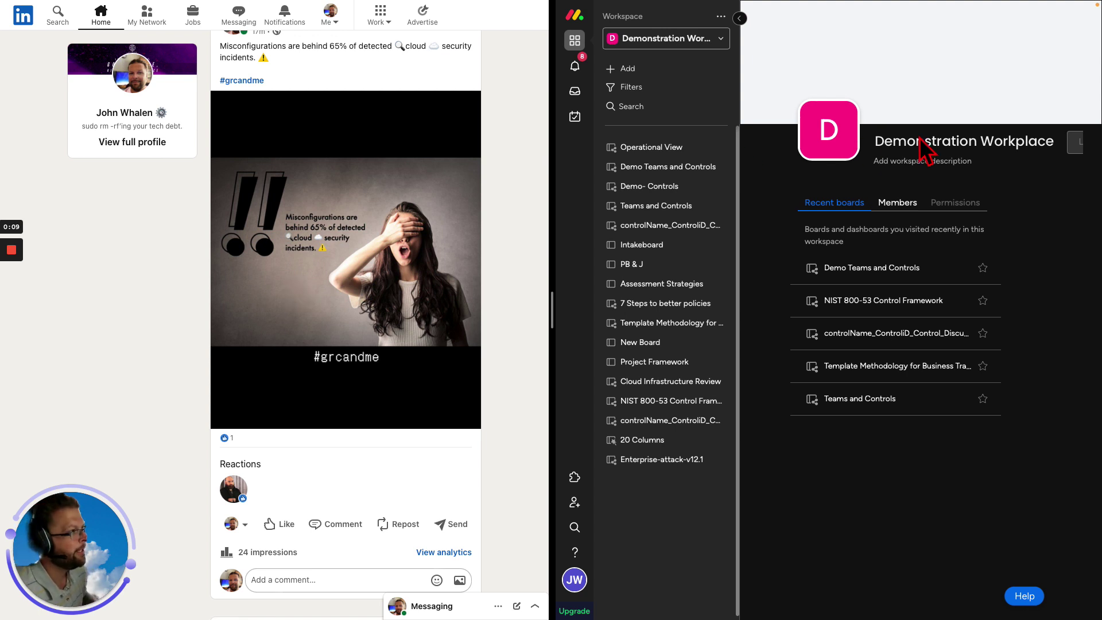
Open the Demo Teams and Controls board in Cards view, full-window instead of split view
click(652, 175)
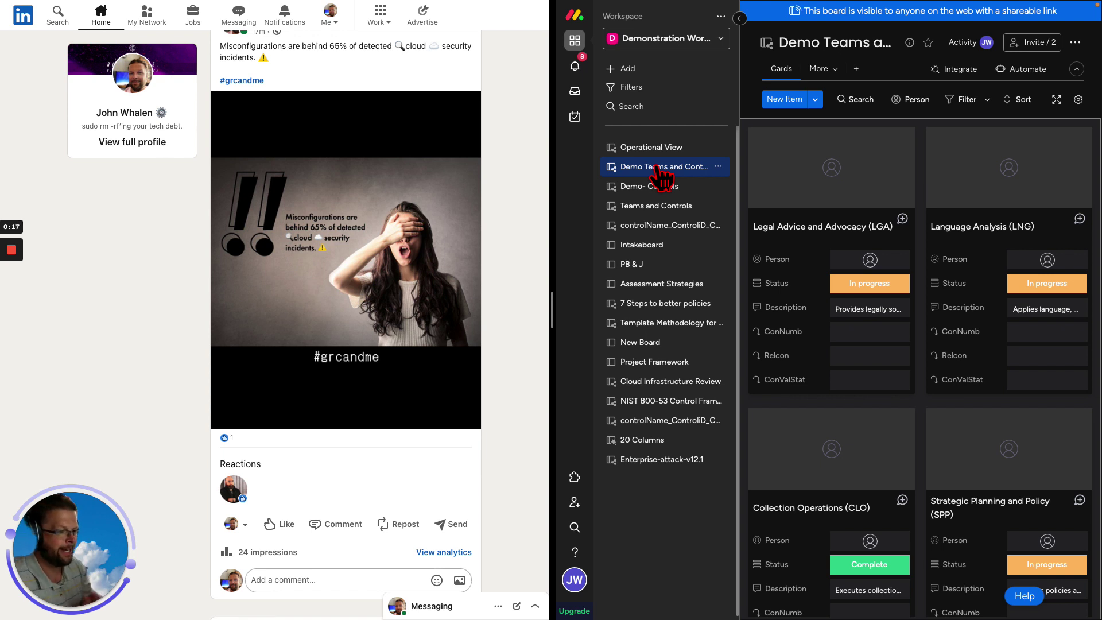
mouse_move(258, 5)
key(ctrl+Right)
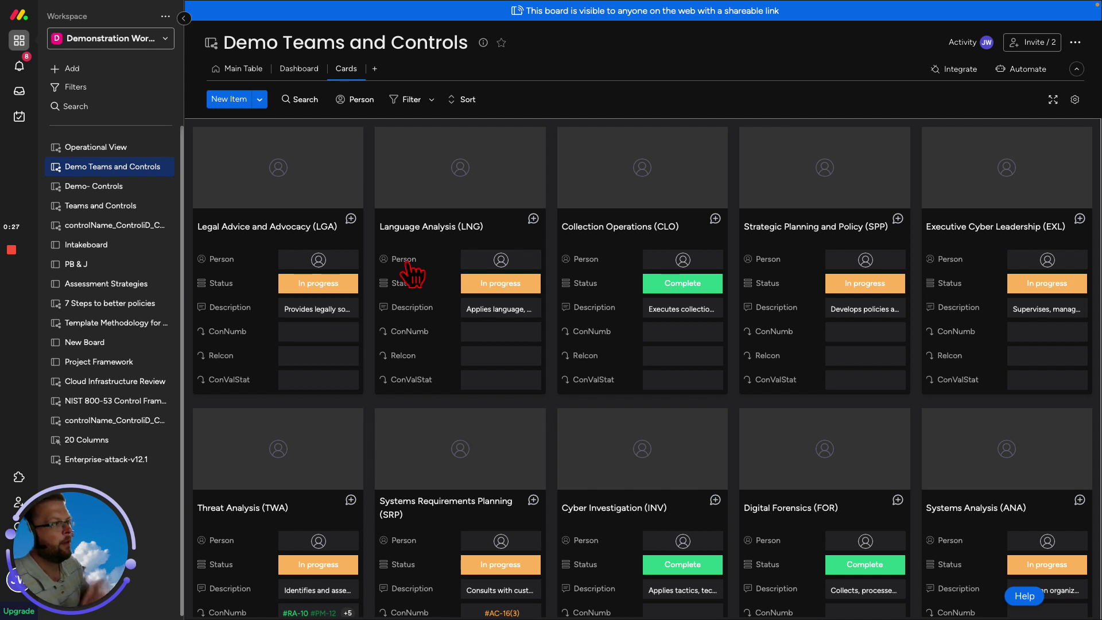
Collapse the workspace sidebar and scroll the cards down to the Test and Evaluation (TST) row
click(181, 19)
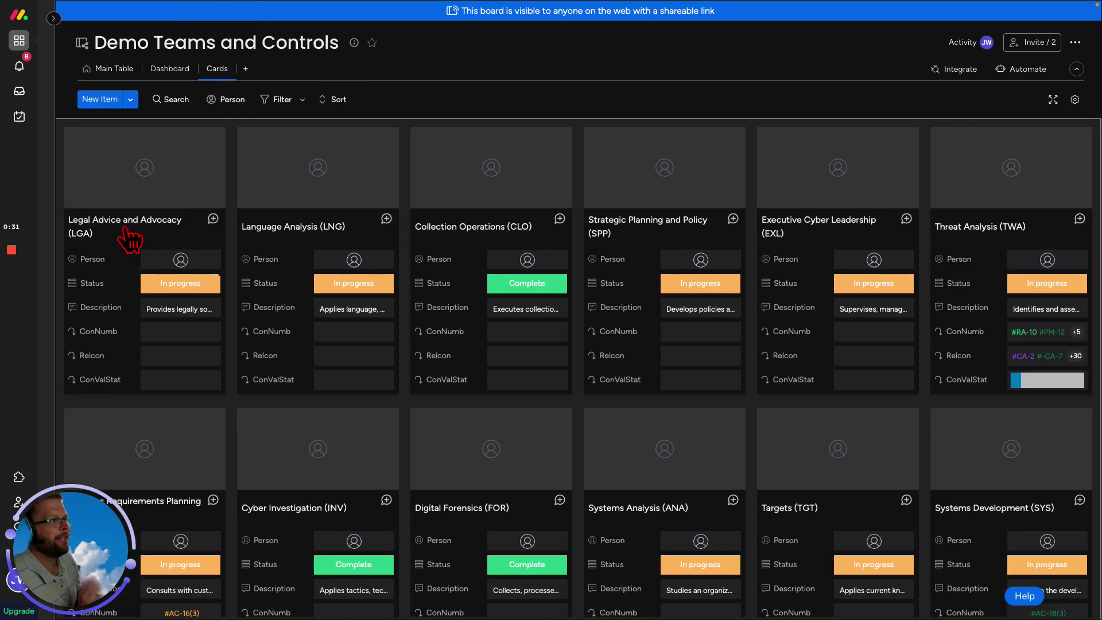
scroll(304, 350, down, 5)
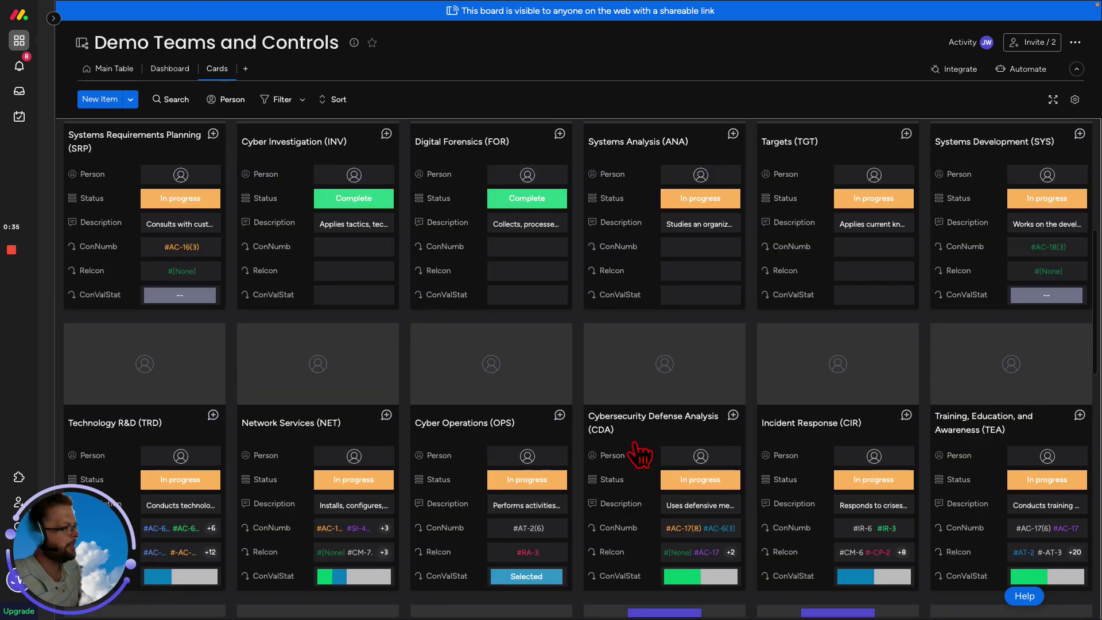
scroll(637, 451, down, 3)
scroll(450, 357, down, 2)
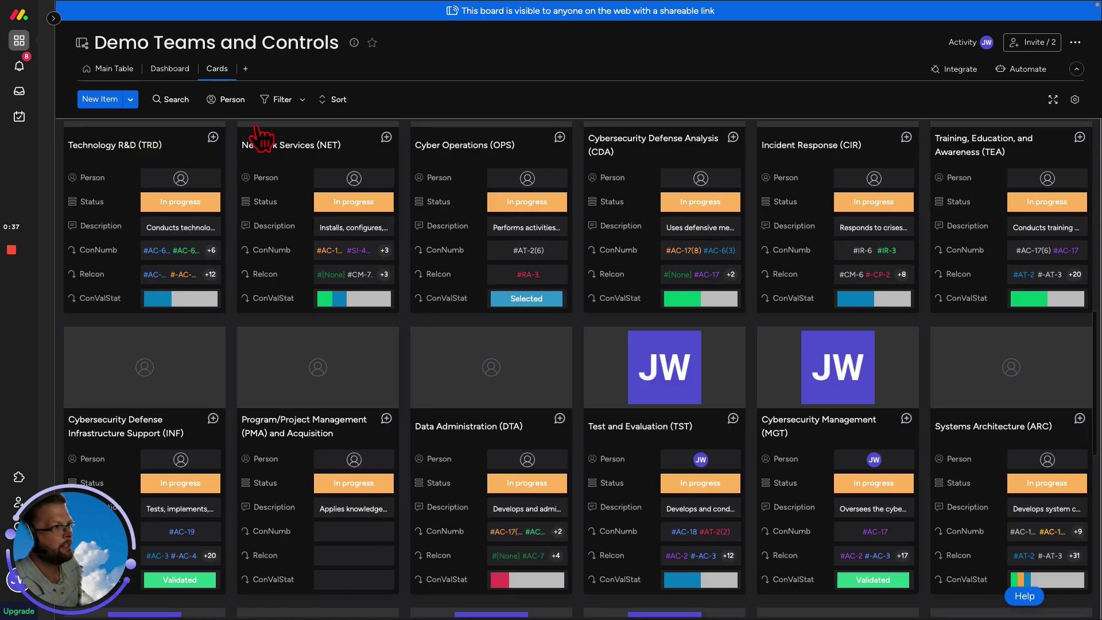
scroll(383, 331, down, 2)
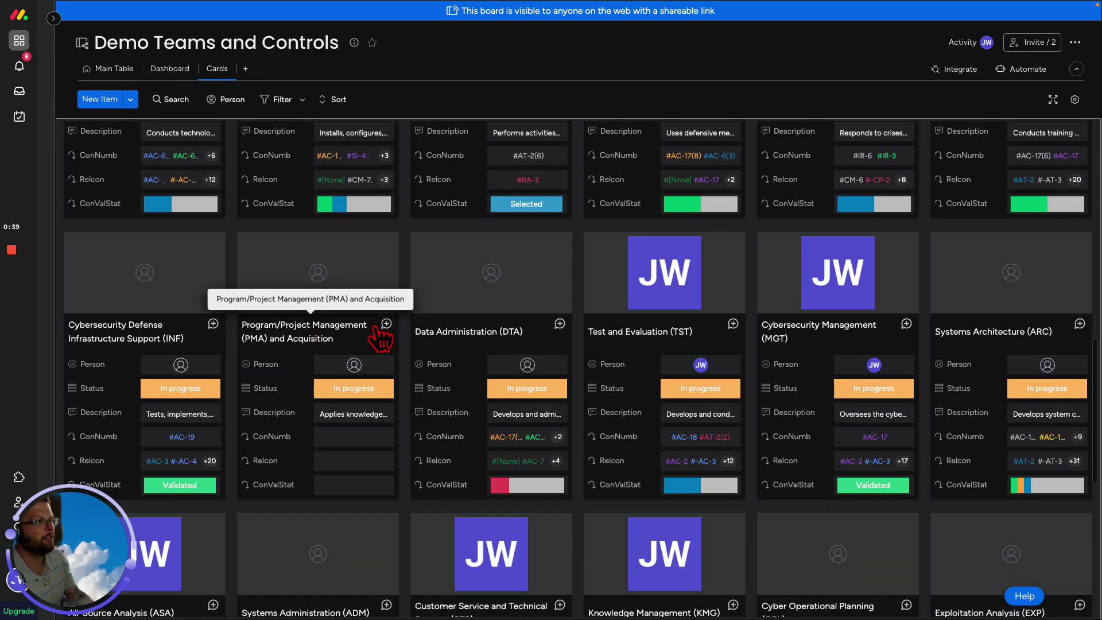
scroll(647, 344, down, 1)
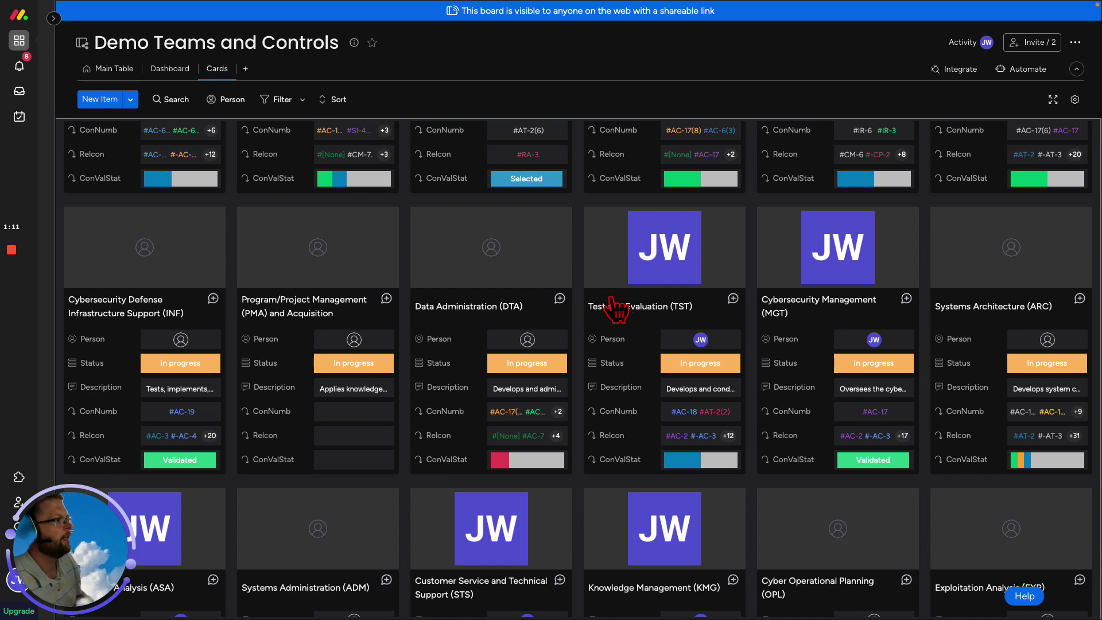
Open the Test and Evaluation (TST) item details to reach its Exploitation Analyst work role
click(609, 307)
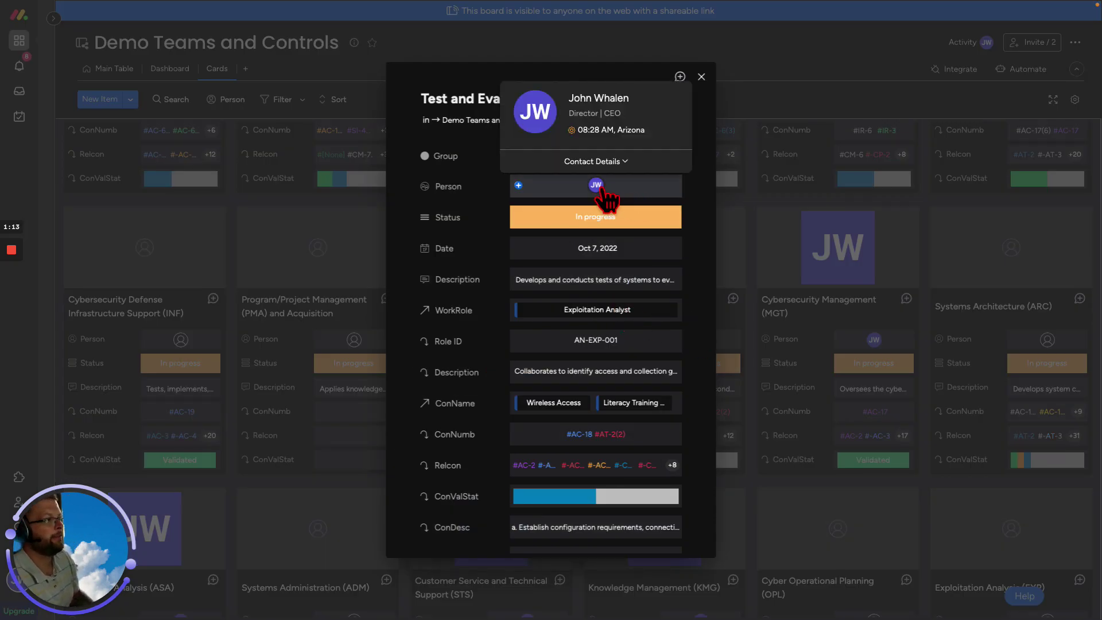
mouse_move(599, 188)
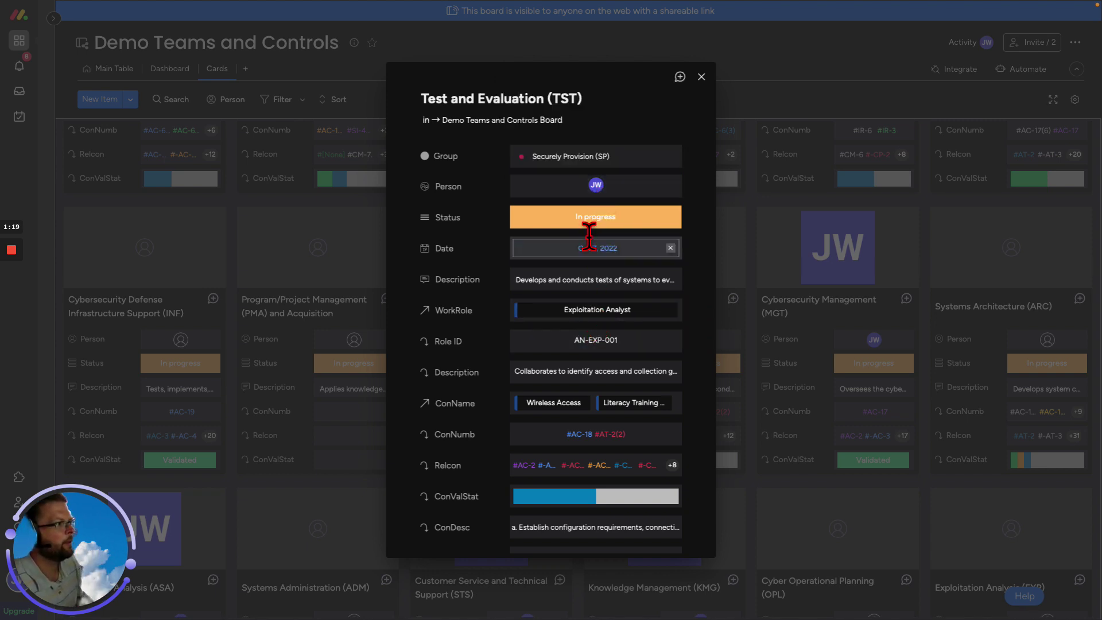
Open the linked Exploitation Analyst (AN-EXP-001) work role and fire its ALERT TEAM alert
click(602, 313)
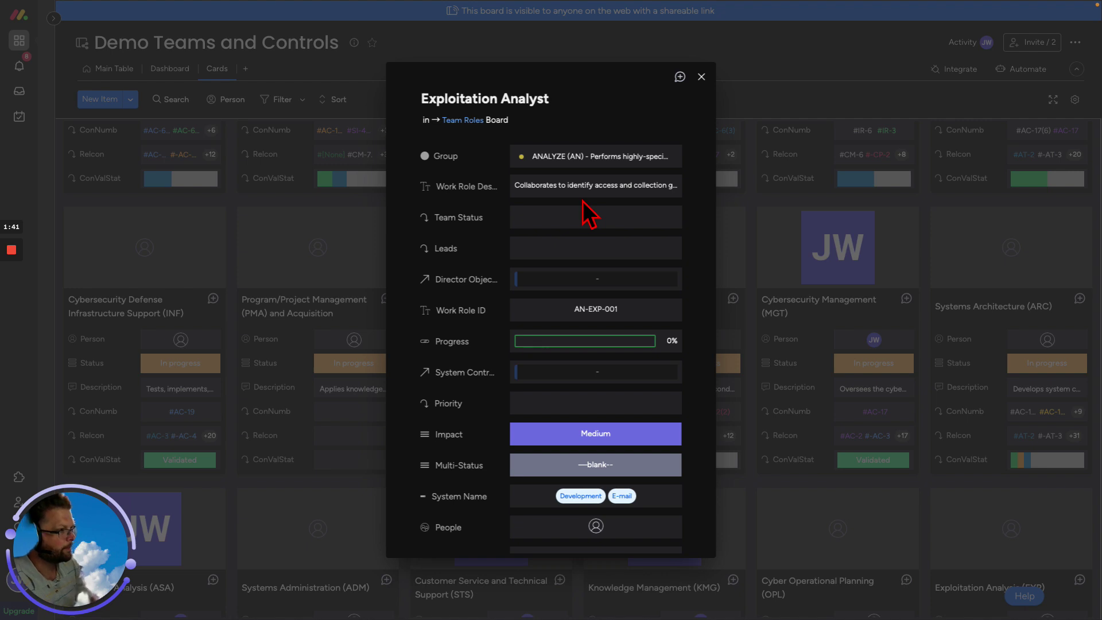
scroll(548, 290, down, 1)
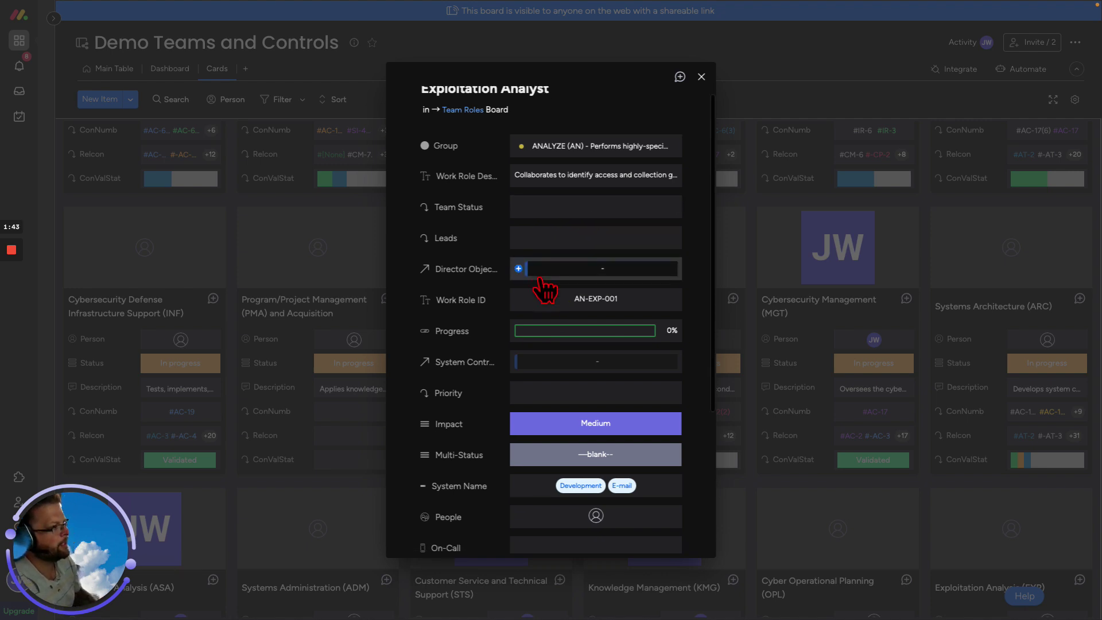
scroll(562, 323, down, 5)
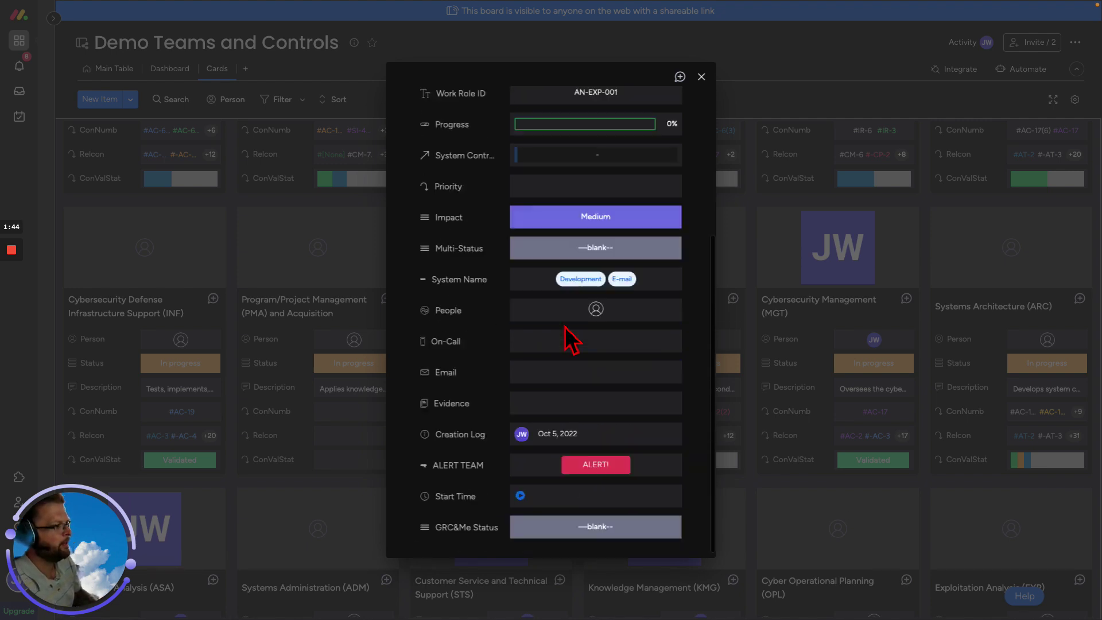
click(591, 470)
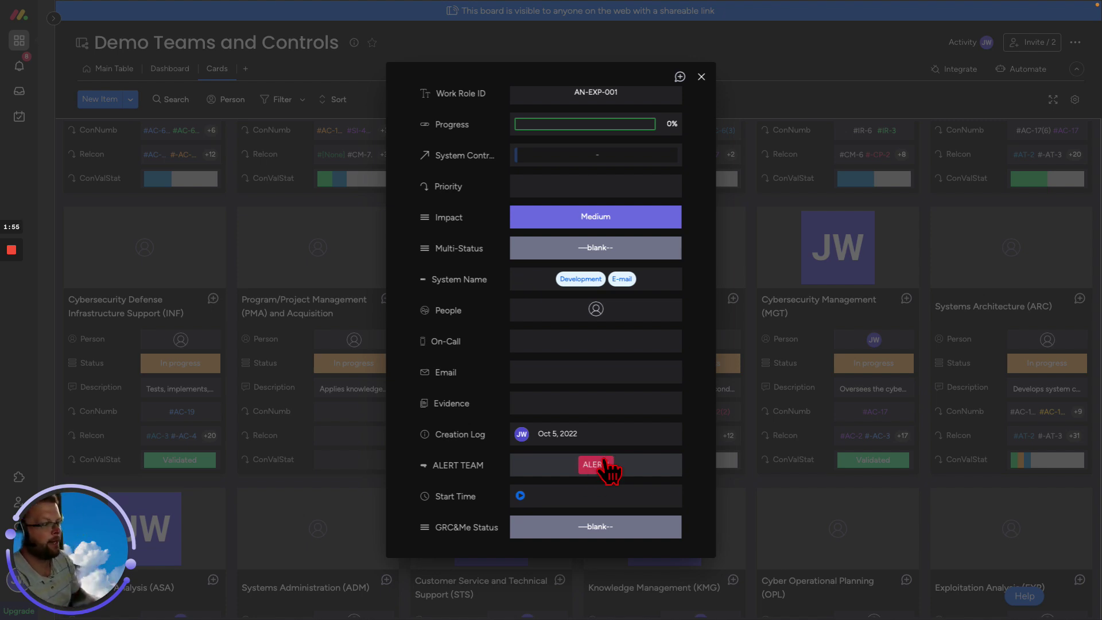
scroll(610, 436, up, 4)
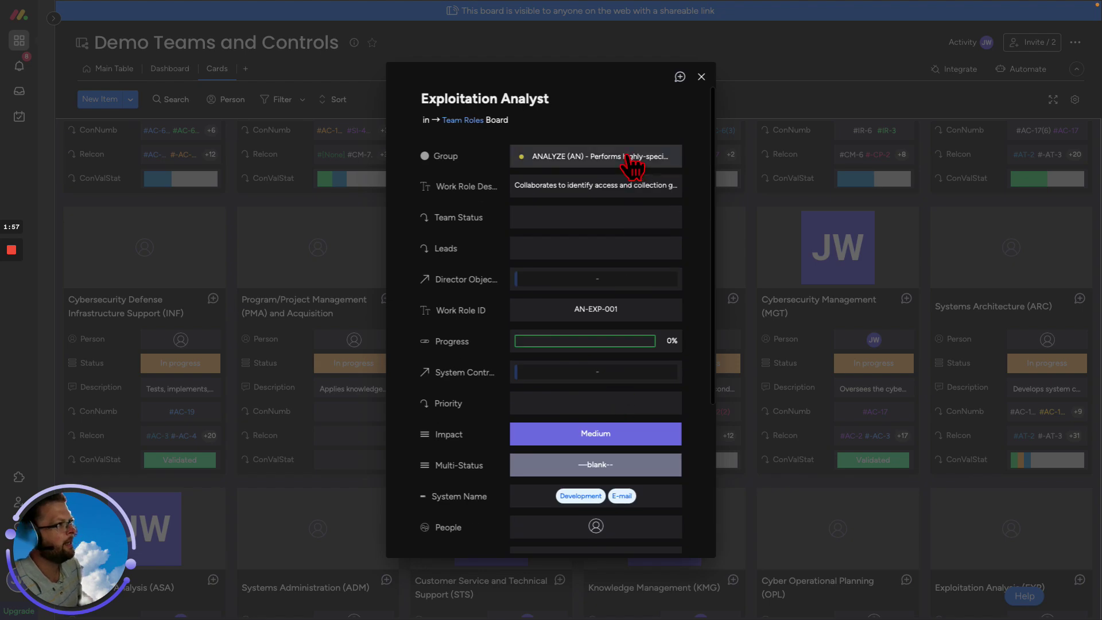
Close Exploitation Analyst and reopen Test and Evaluation (TST) to view the Wireless Access and Literacy Training controls
click(701, 77)
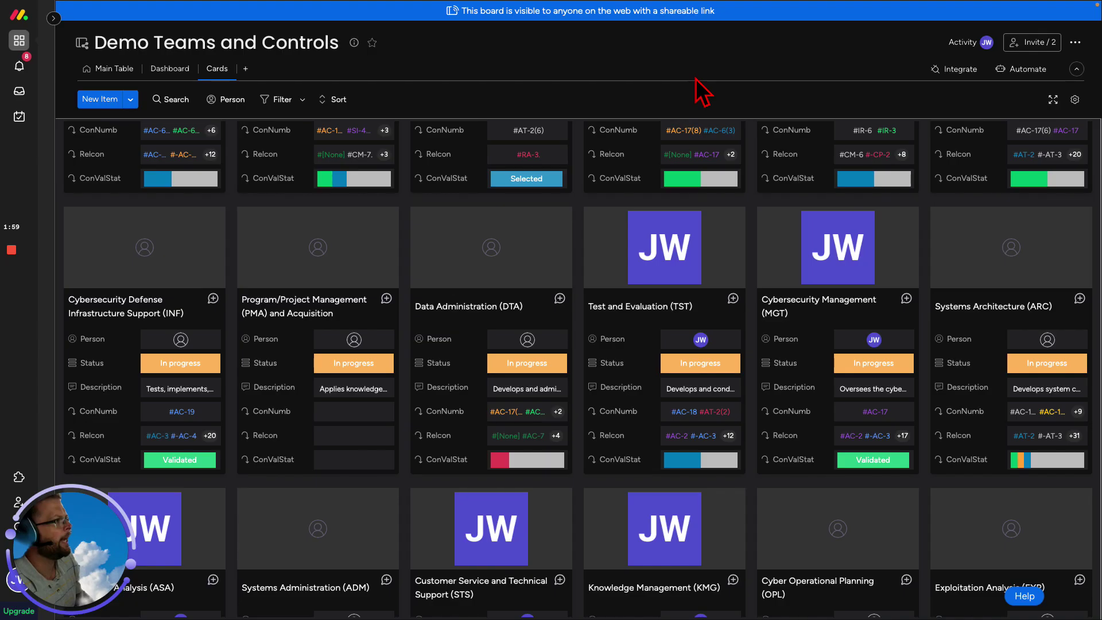
click(601, 321)
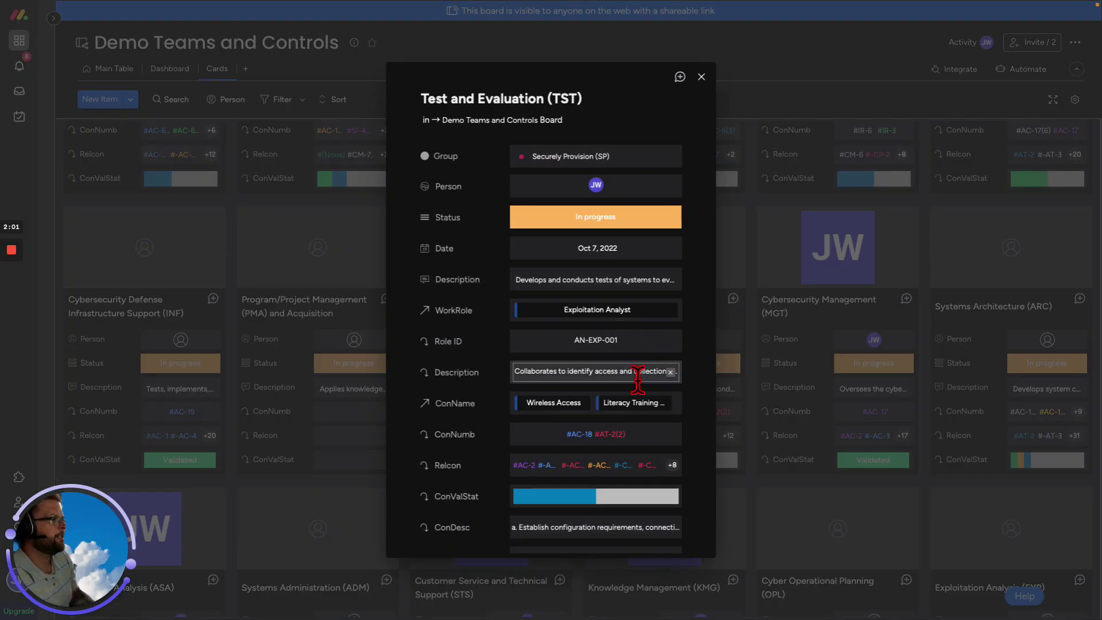
scroll(619, 318, down, 3)
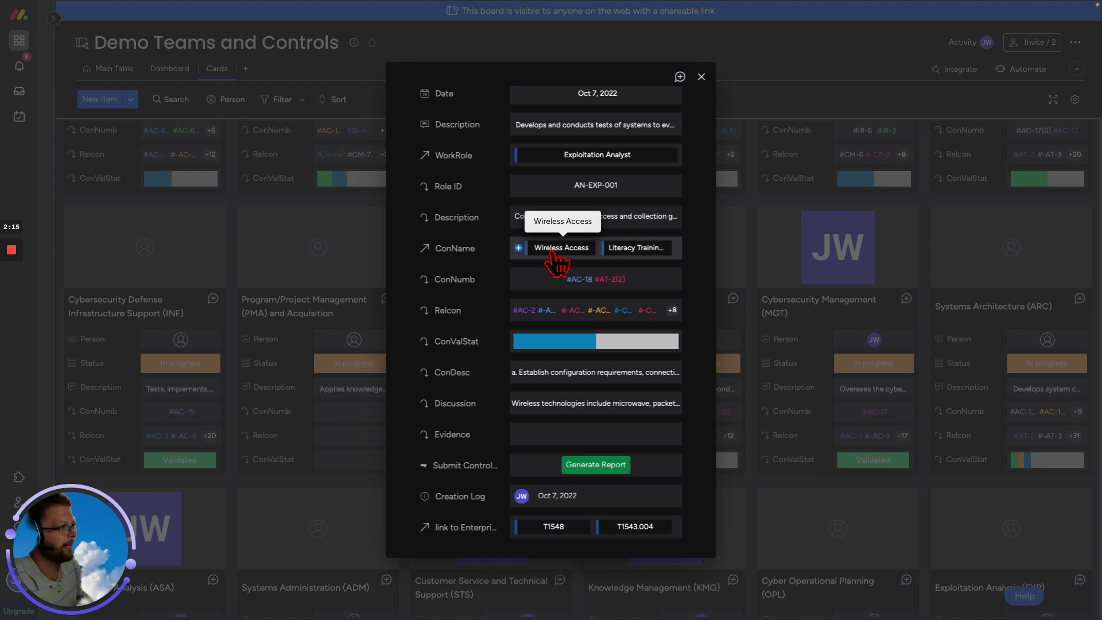
Open the linked Wireless Access (AC-18) control card and bring up its Files attachment options
click(556, 260)
scroll(574, 170, up, 3)
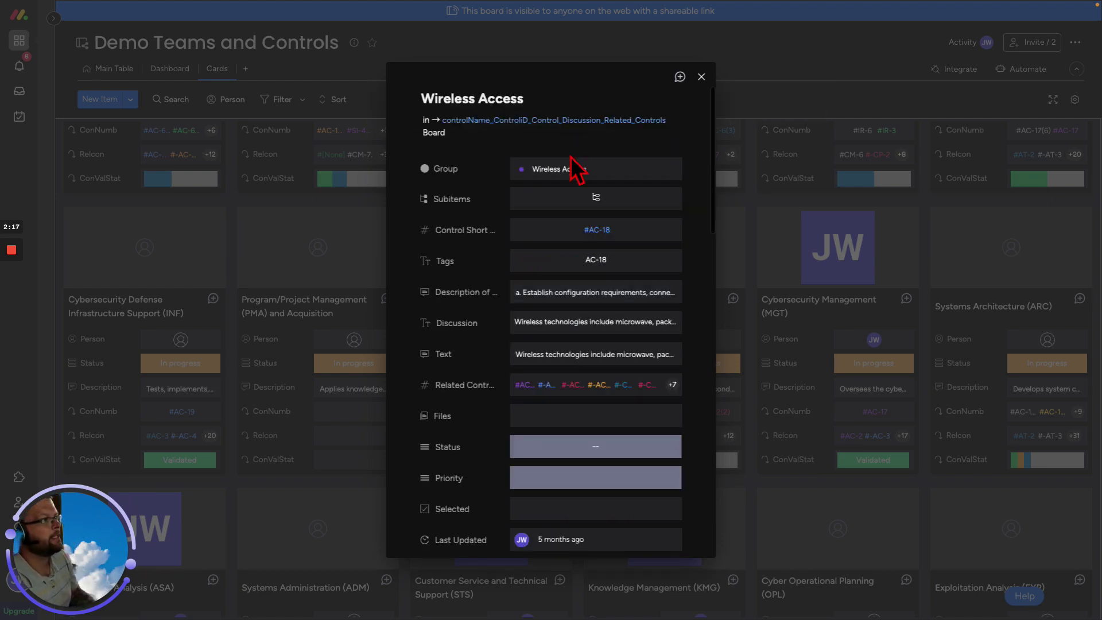
click(608, 249)
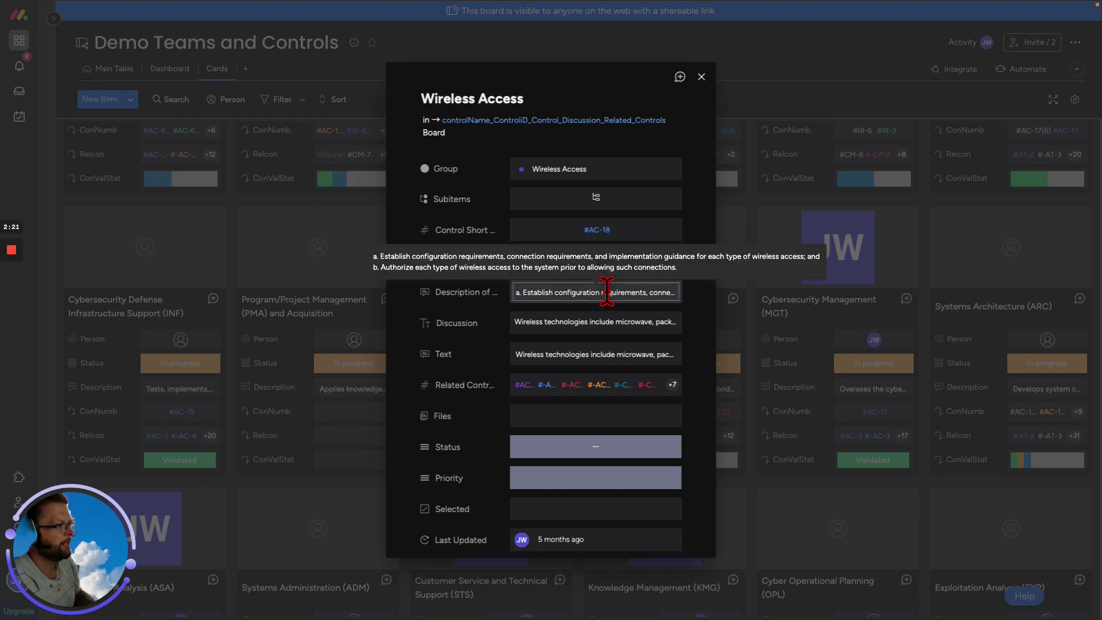
scroll(606, 319, down, 2)
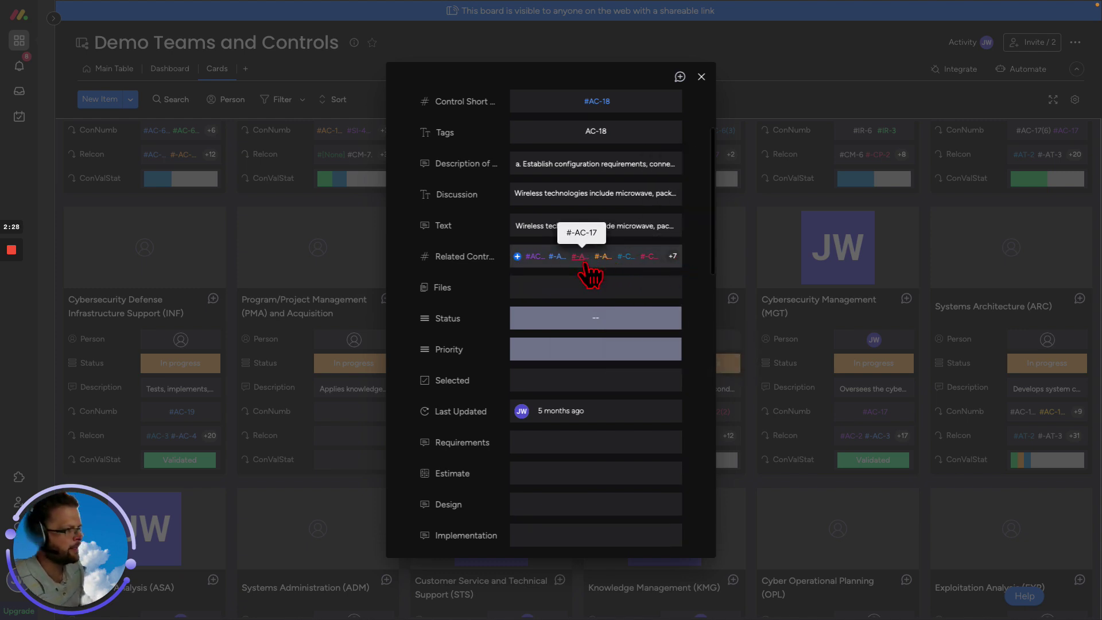
click(591, 287)
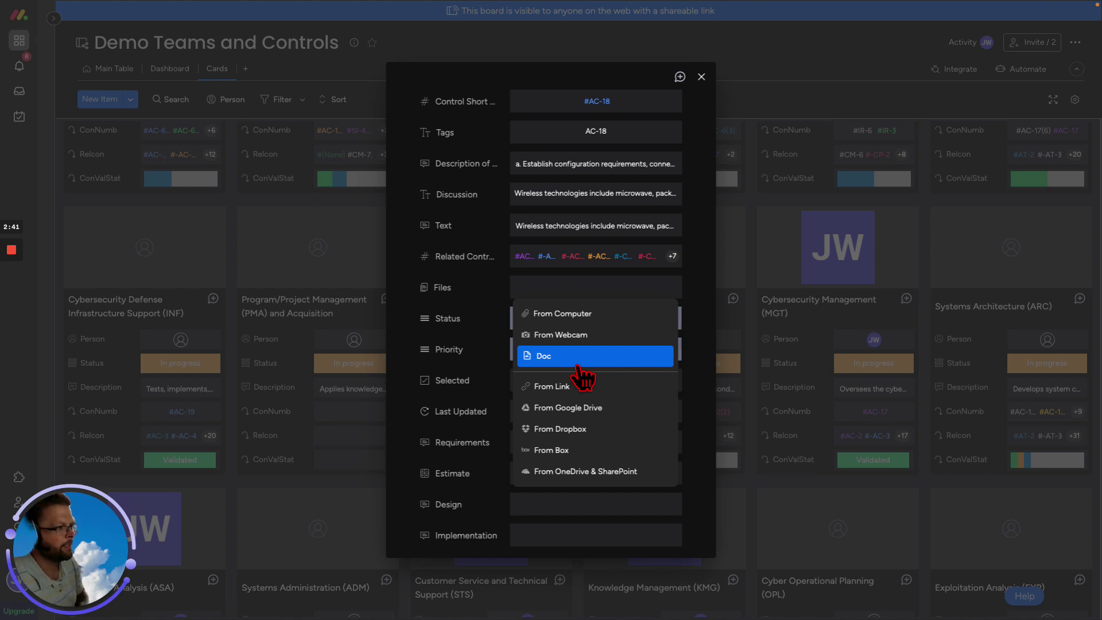
Set Wireless Access to Status Selected and Priority Low, then scroll down to Responsible Team
click(451, 277)
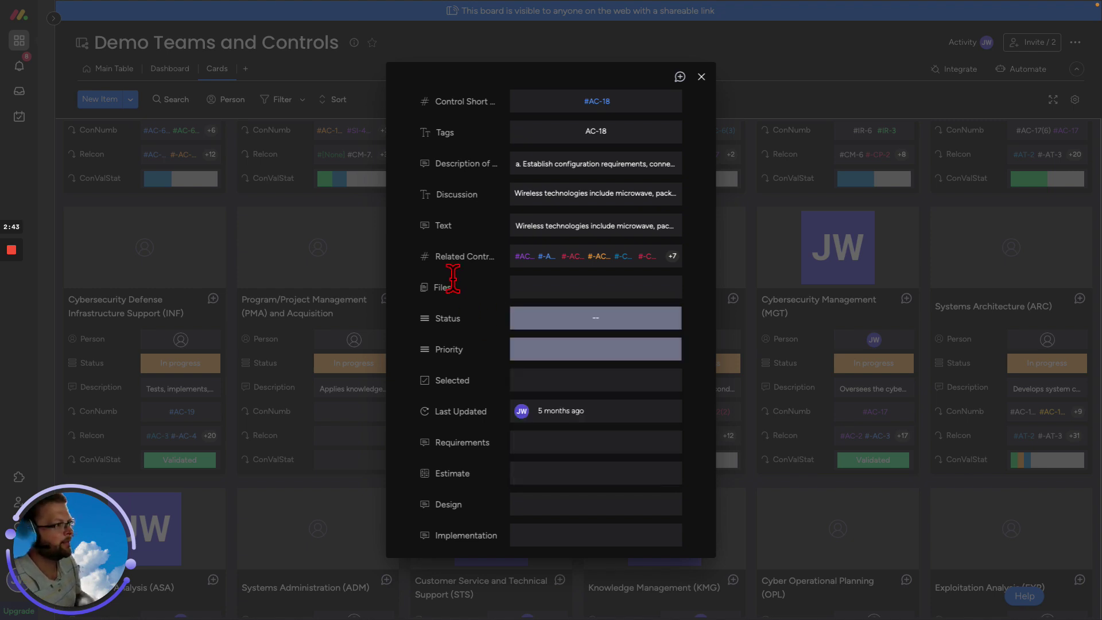
click(555, 325)
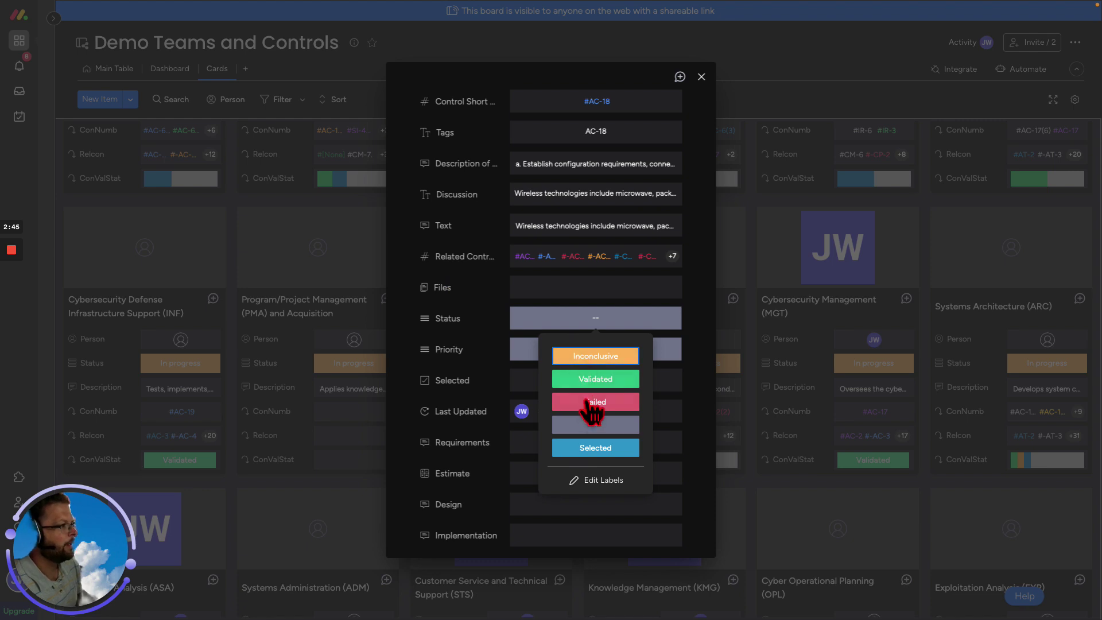
click(591, 450)
click(551, 352)
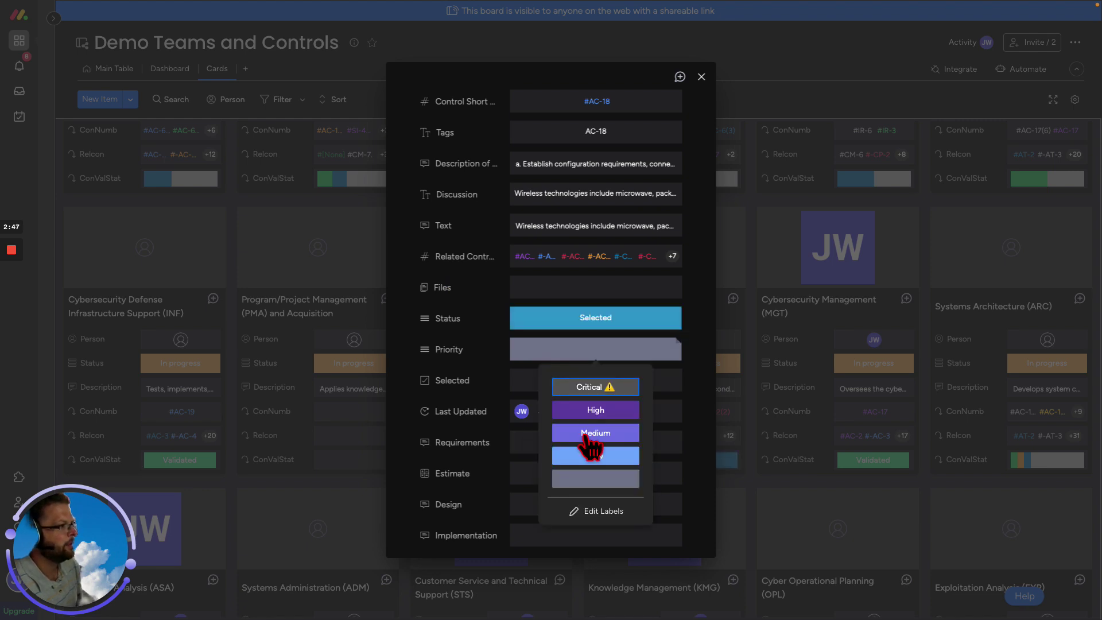
click(595, 461)
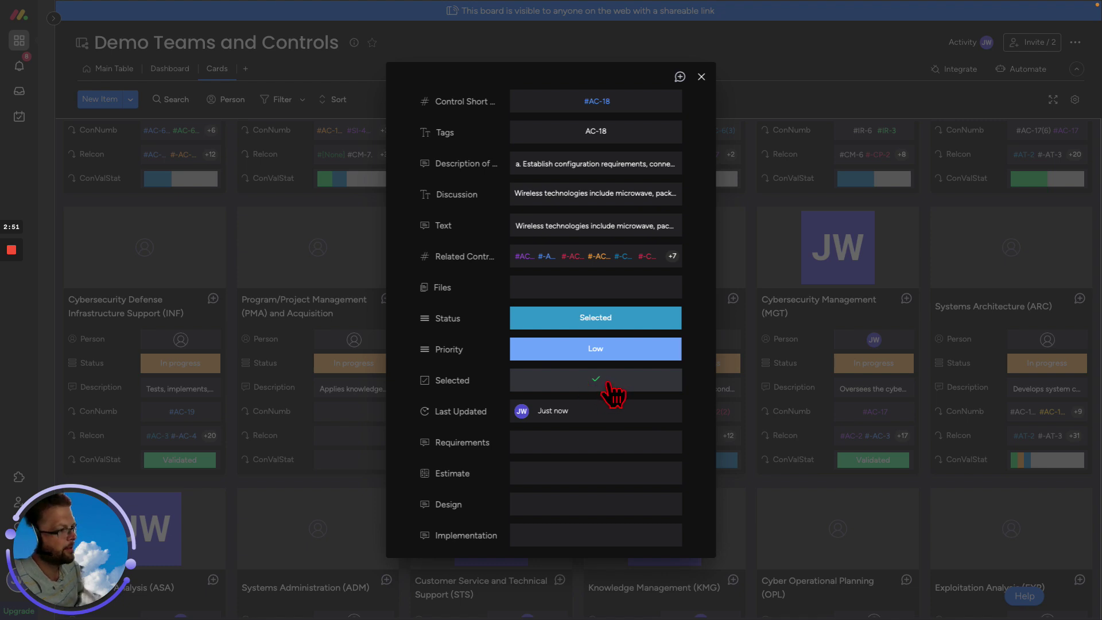
scroll(612, 407, down, 2)
scroll(612, 406, down, 2)
mouse_move(531, 268)
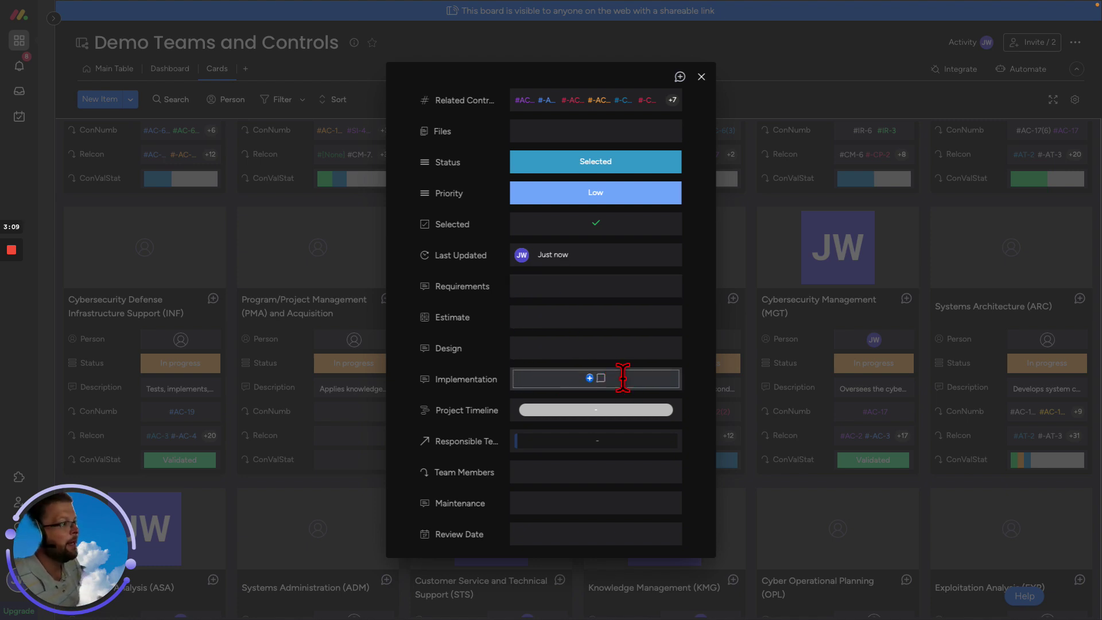
From the Responsible Team list, open the Systems Architecture (ARC) item card and review its fields
click(518, 441)
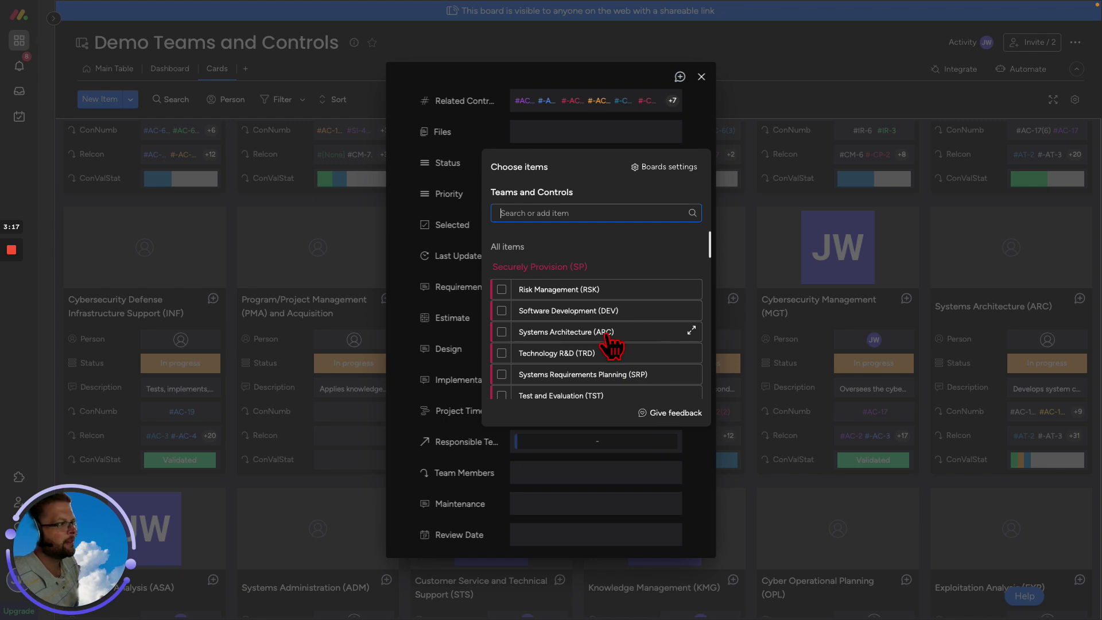
click(692, 331)
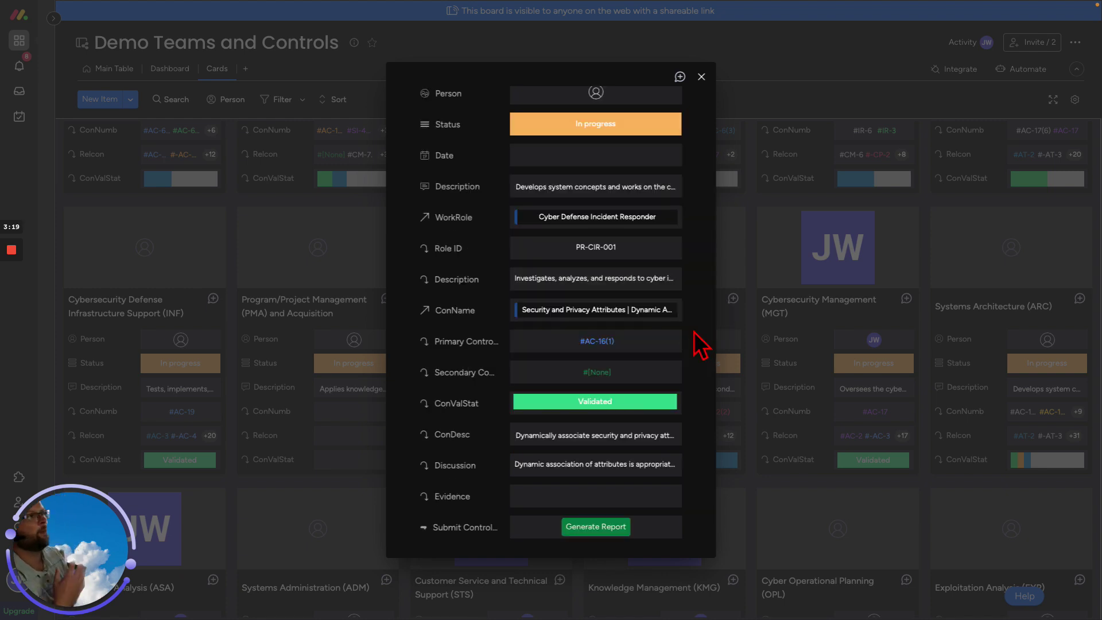
scroll(620, 312, up, 3)
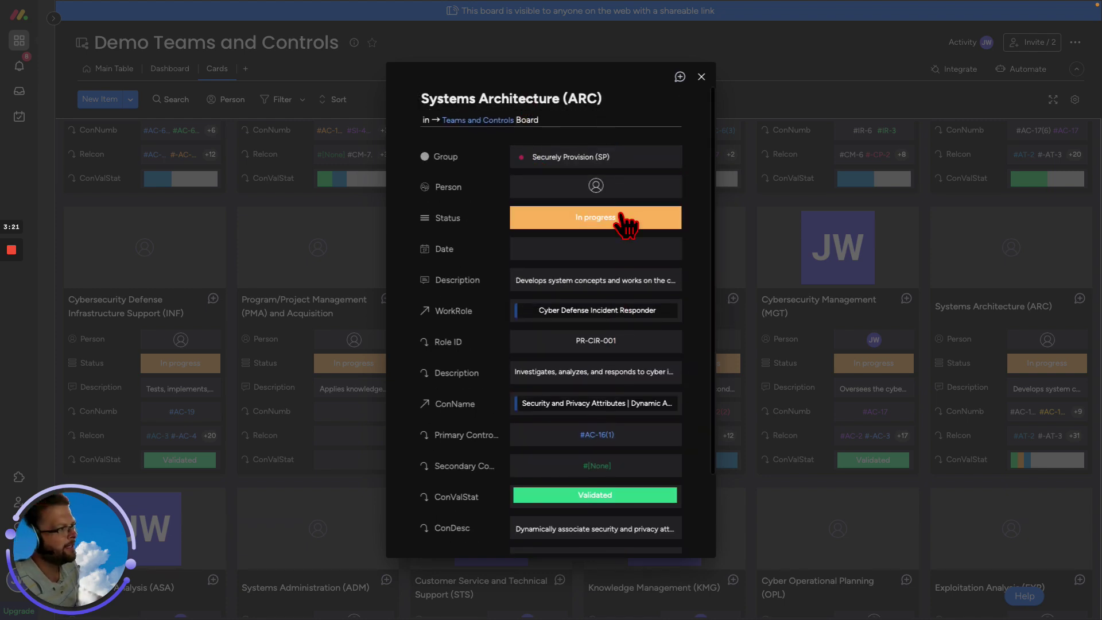
scroll(599, 370, down, 2)
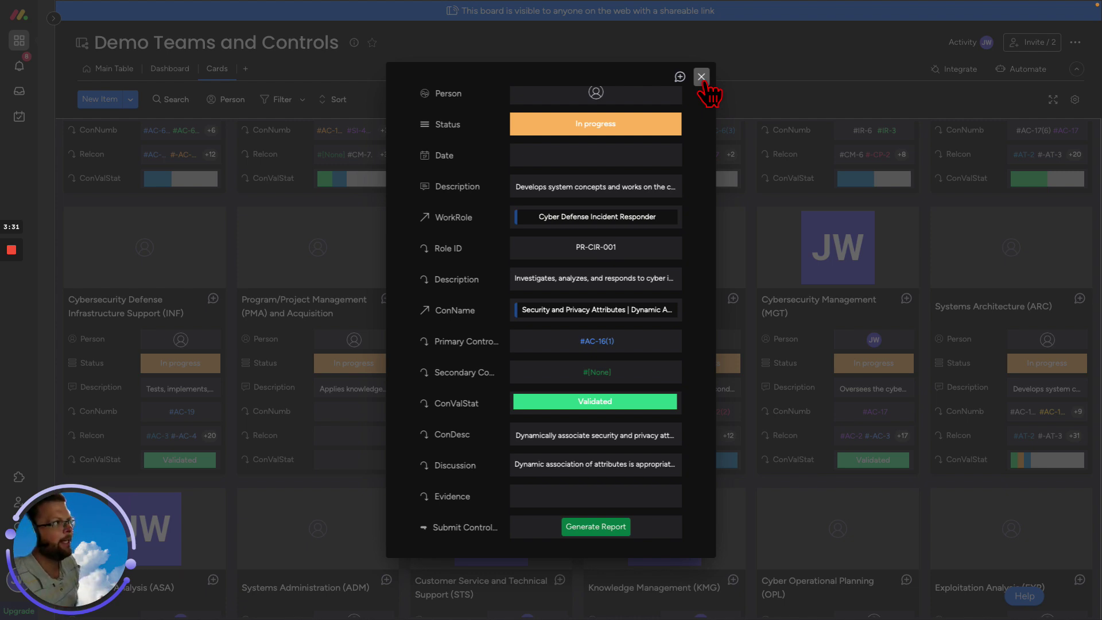
Close the item card and show Data Administration's failed control, Previous Logon Notification
click(701, 77)
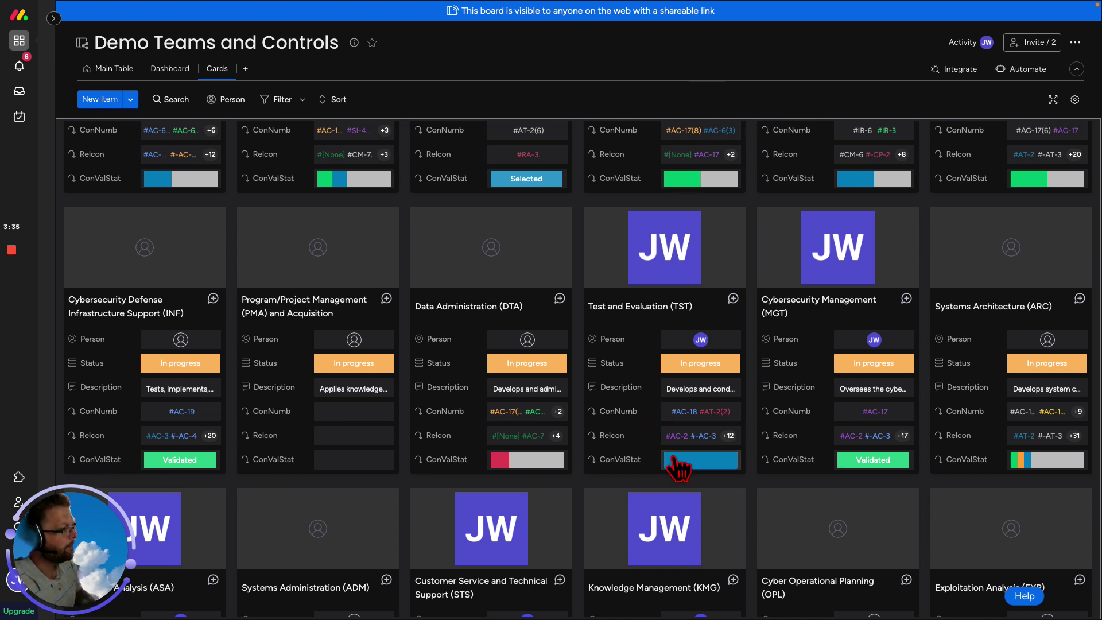
mouse_move(681, 471)
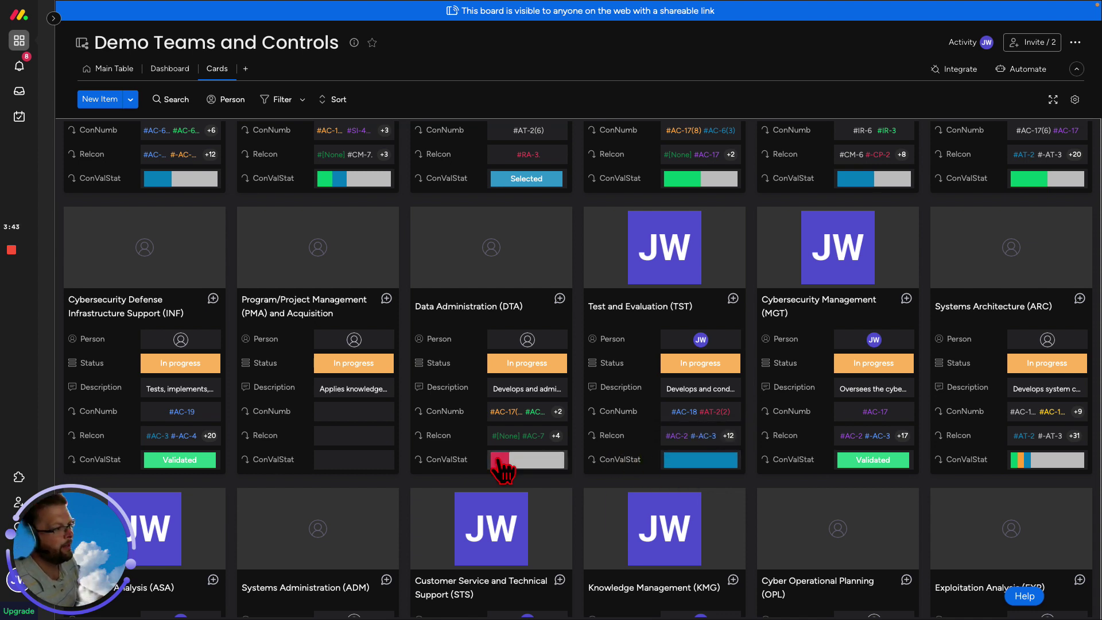
mouse_move(499, 467)
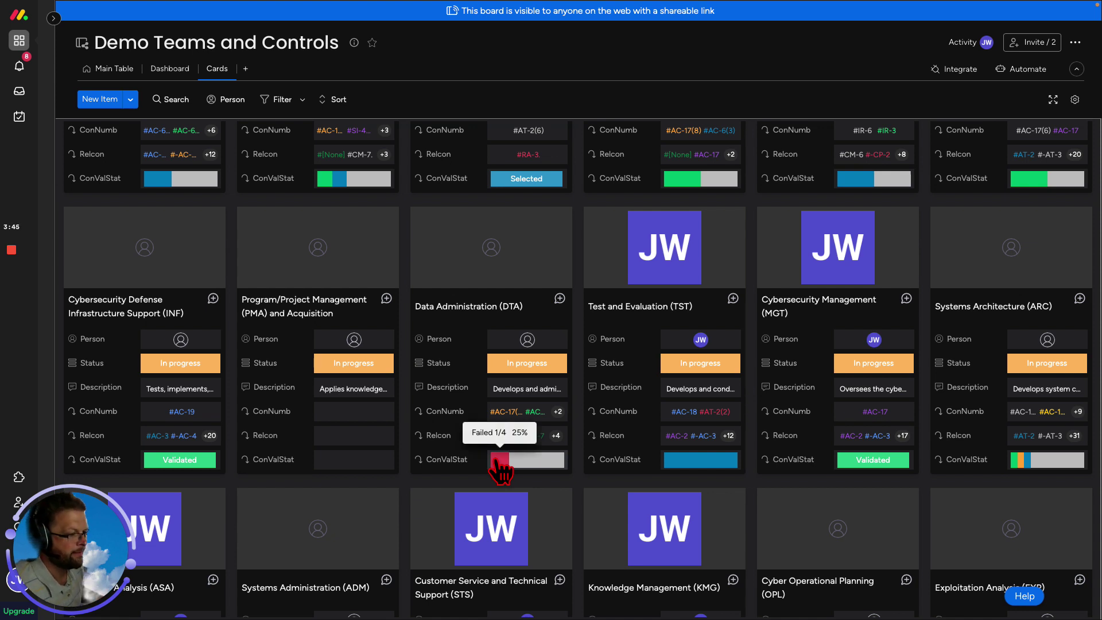
click(499, 464)
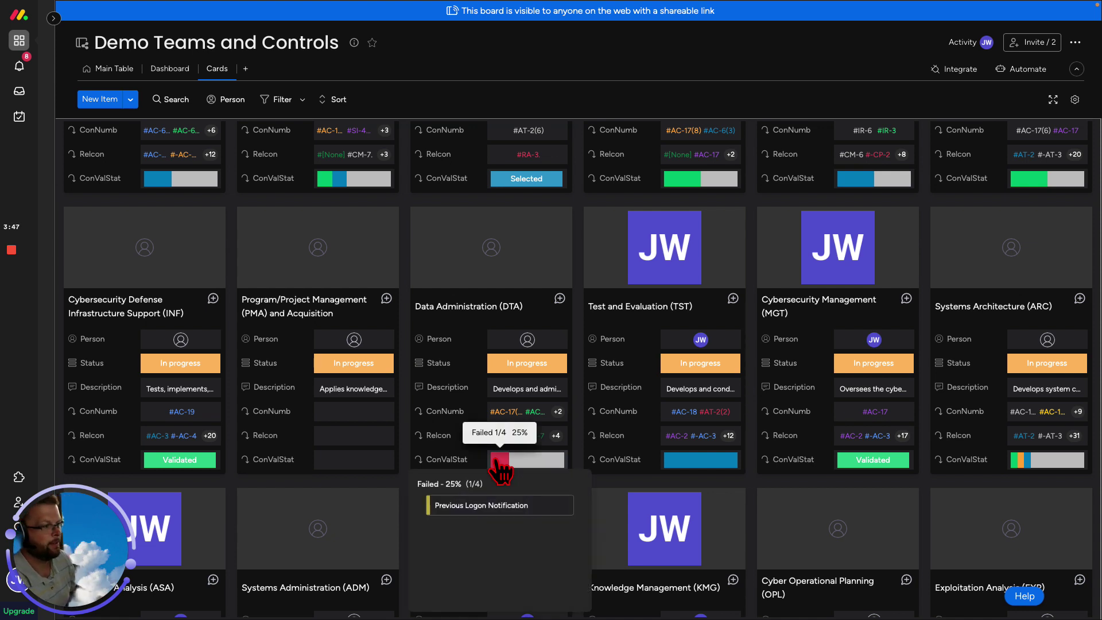